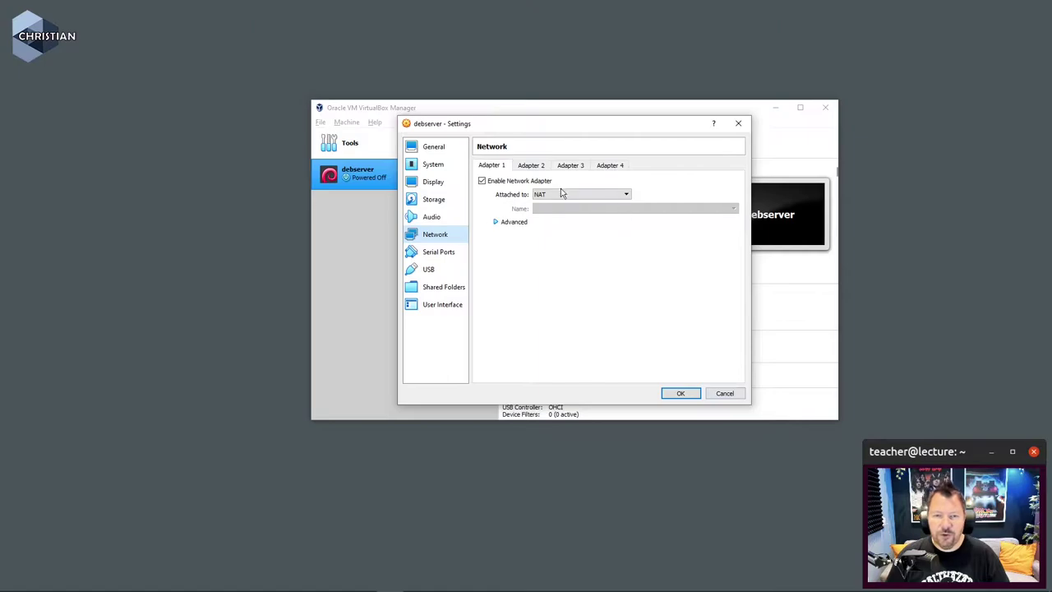
Step: Check debserver's Adapter 2, which is disabled and unattached, then cancel the Settings dialog unchanged
click(535, 166)
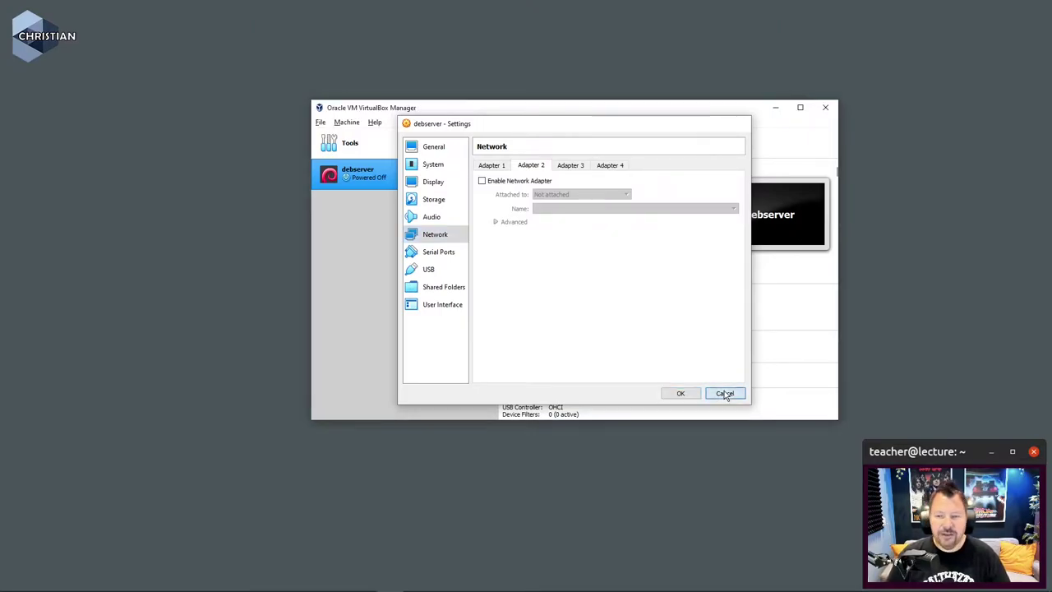
click(724, 393)
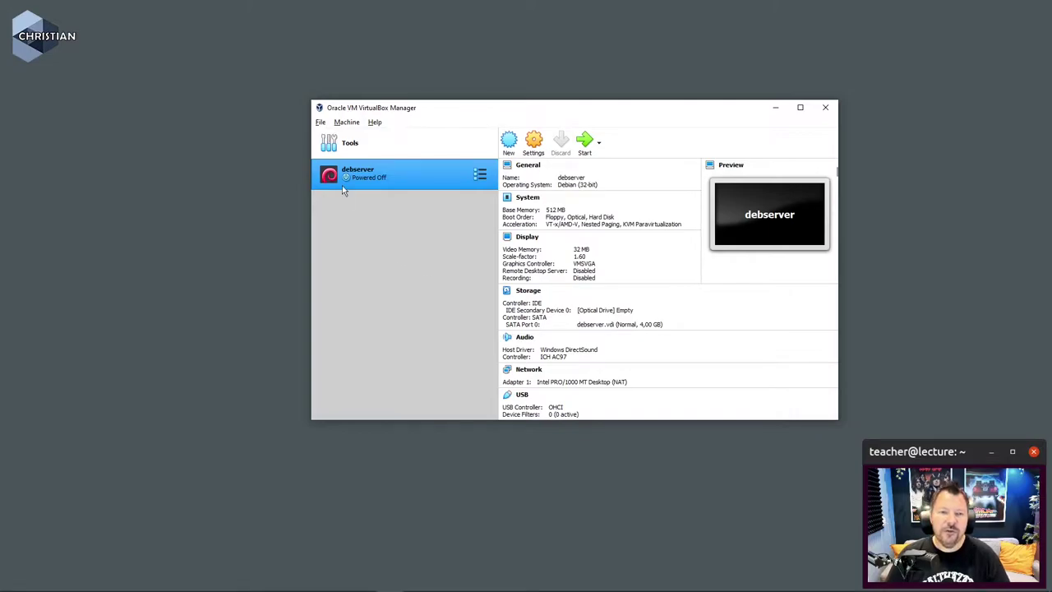
Step: Remove the 192.168.56.1 VirtualBox Host-Only Ethernet Adapter in Host Network Manager
click(320, 123)
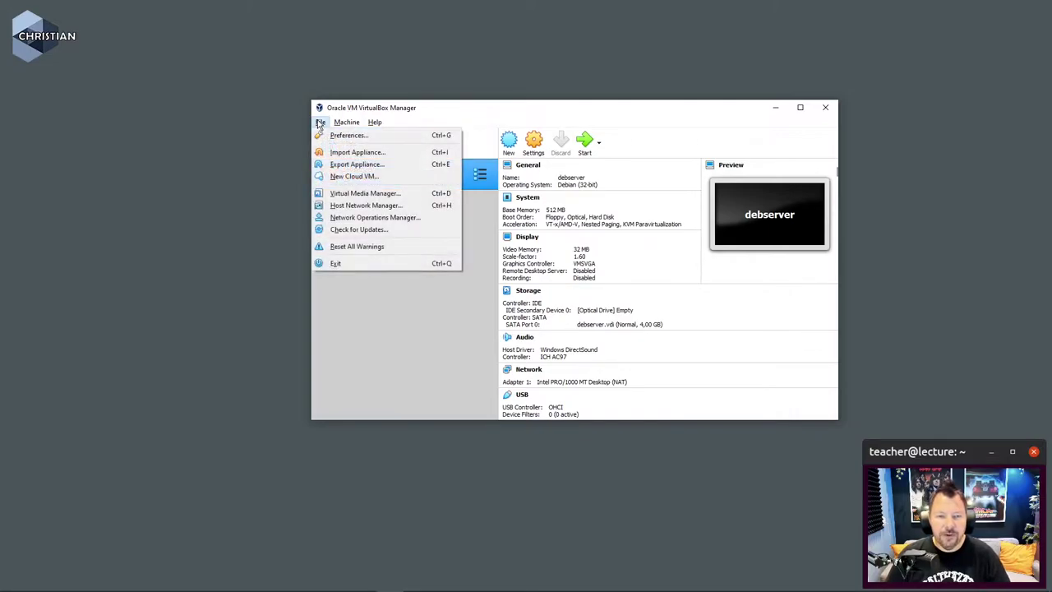
click(392, 205)
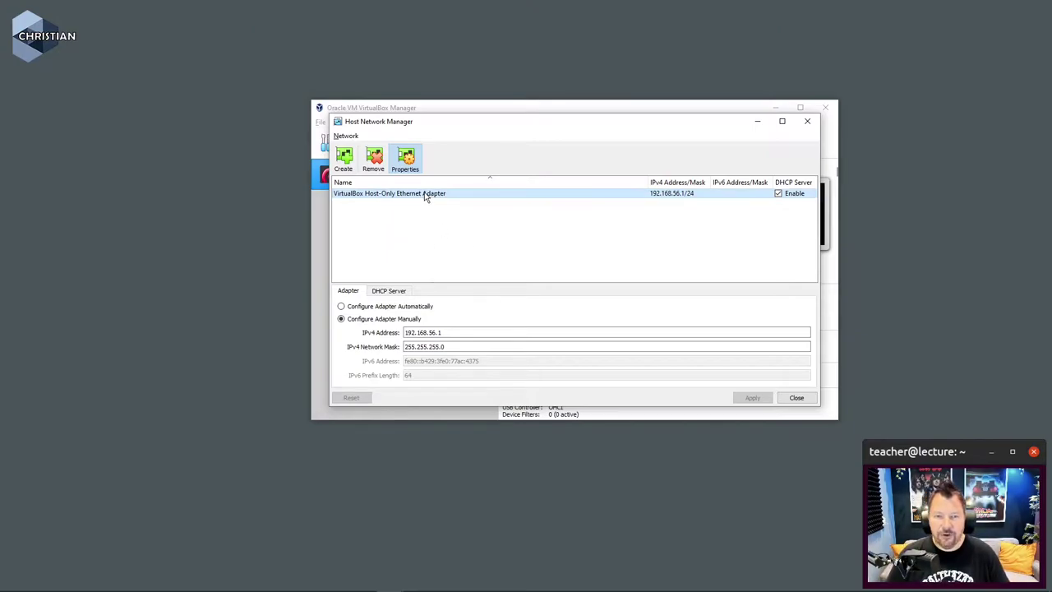
mouse_move(425, 195)
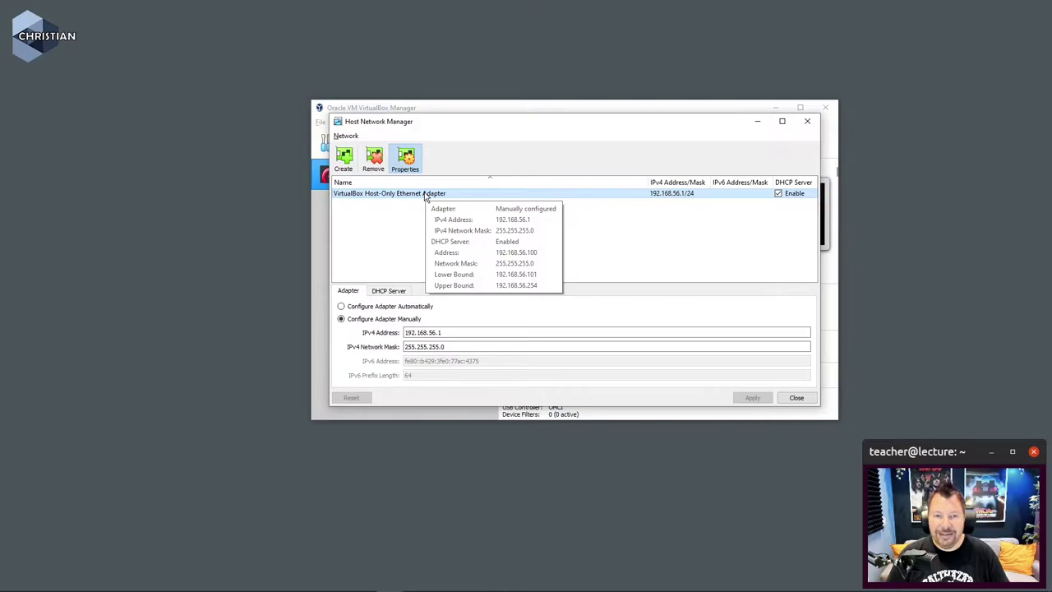
click(380, 165)
click(550, 319)
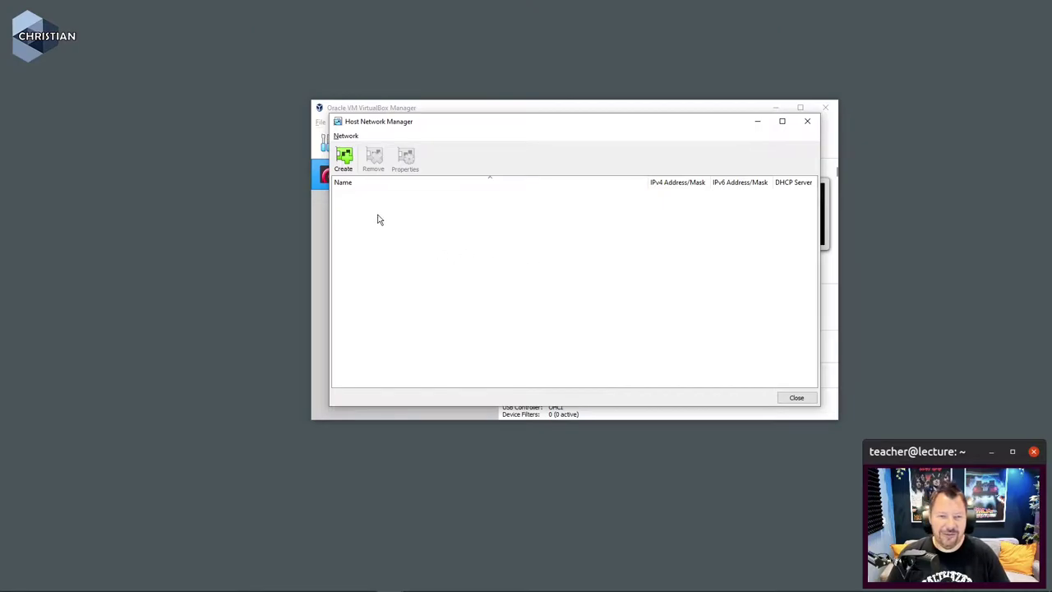
Step: Create a host-only network and verify its 192.168.147.1/24 address with DHCP disabled
click(343, 161)
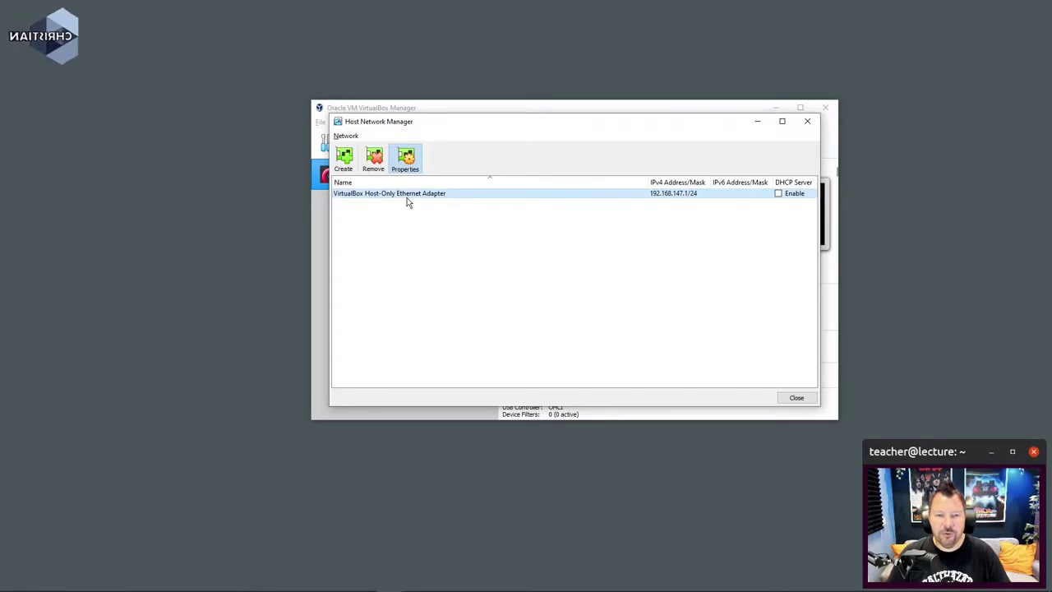
mouse_move(418, 198)
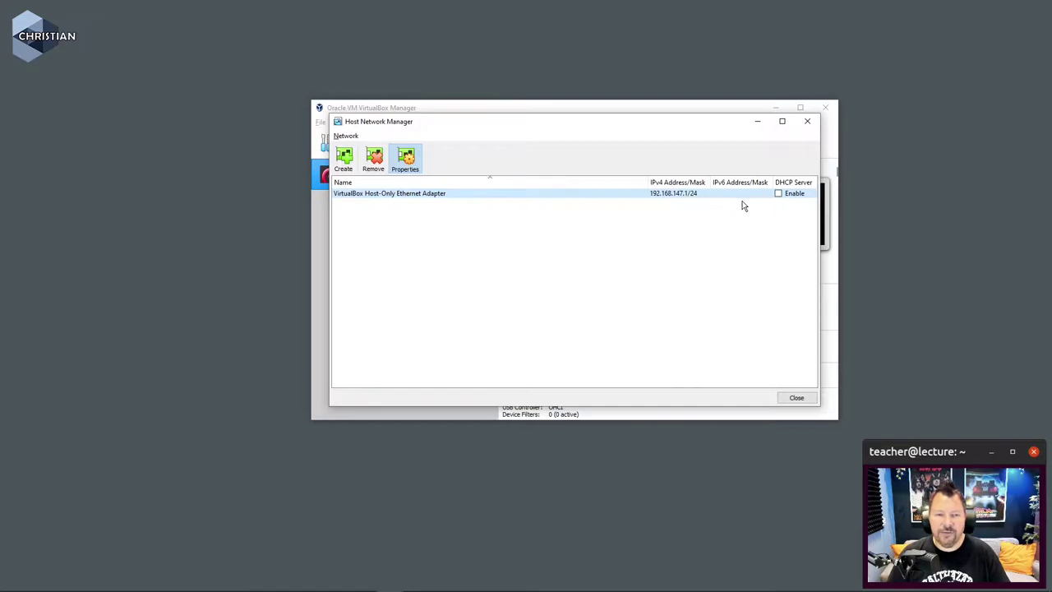
click(406, 159)
click(406, 157)
click(495, 348)
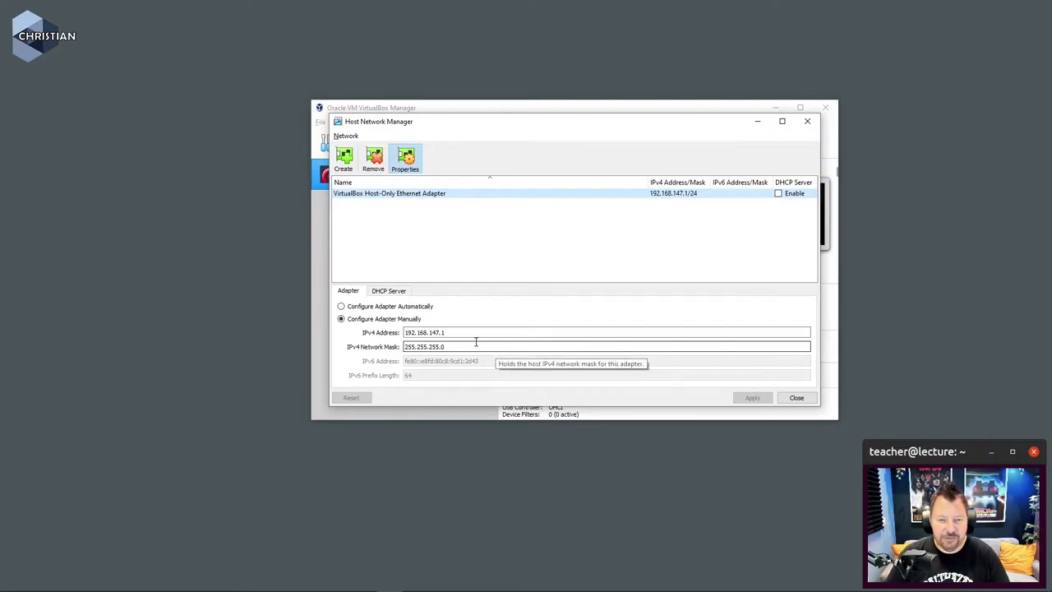
click(389, 293)
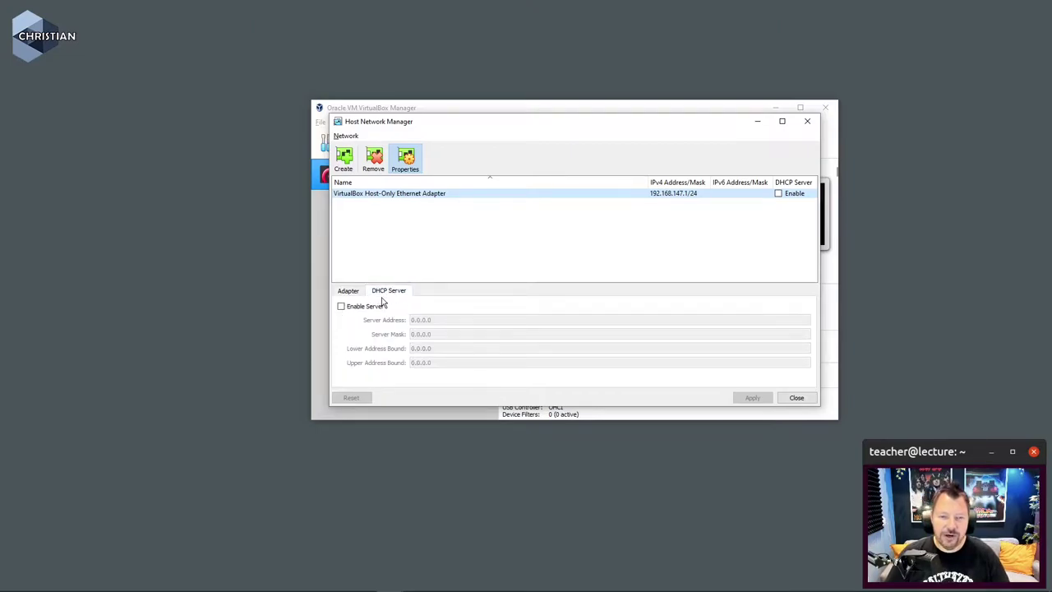
click(347, 294)
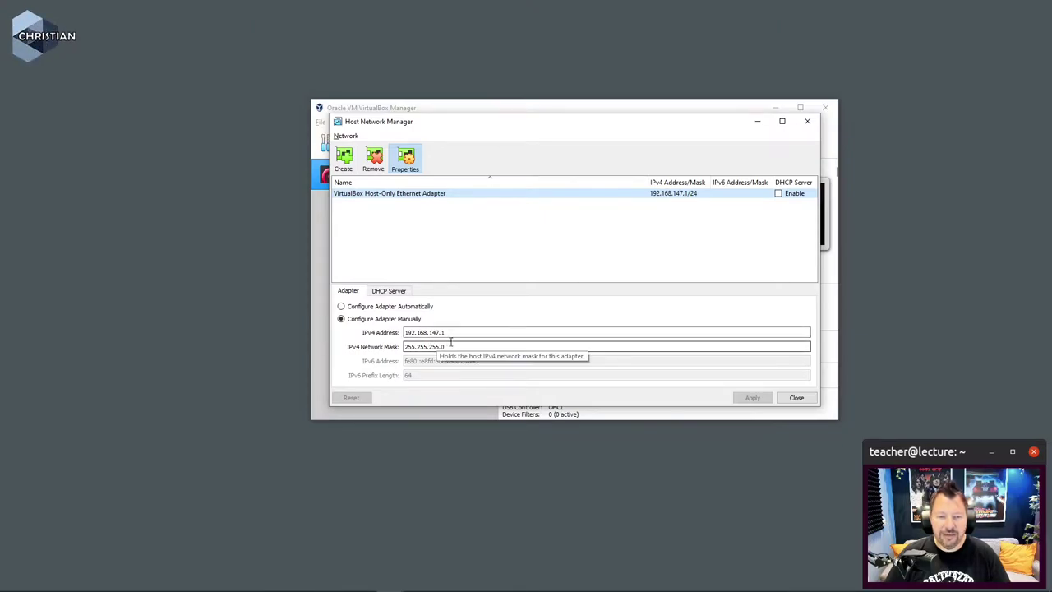
click(793, 398)
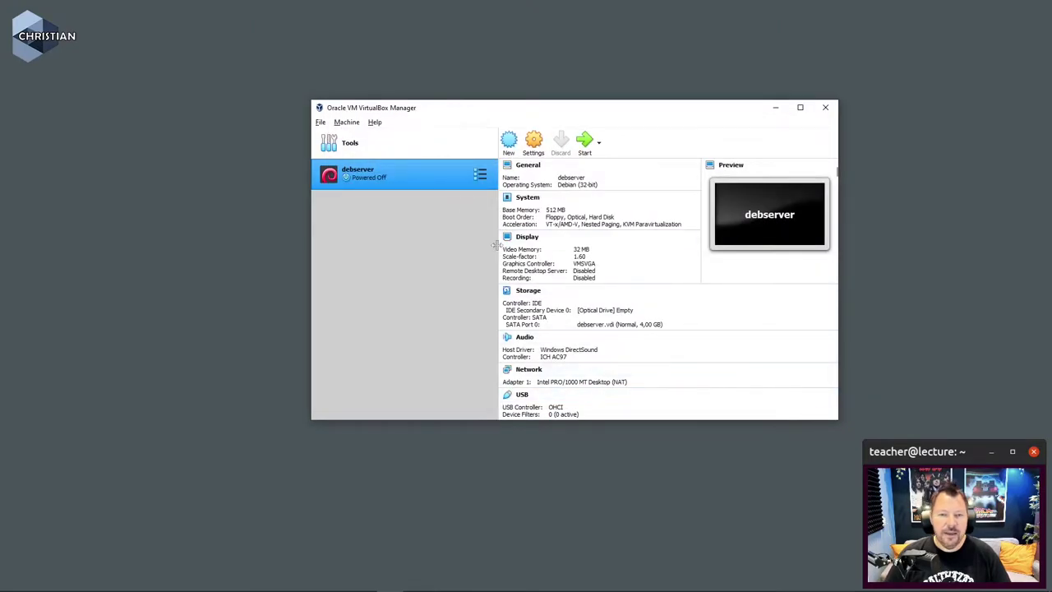
Step: Enable debserver's Adapter 2 in Network settings and attach it to Host-only Adapter
click(535, 143)
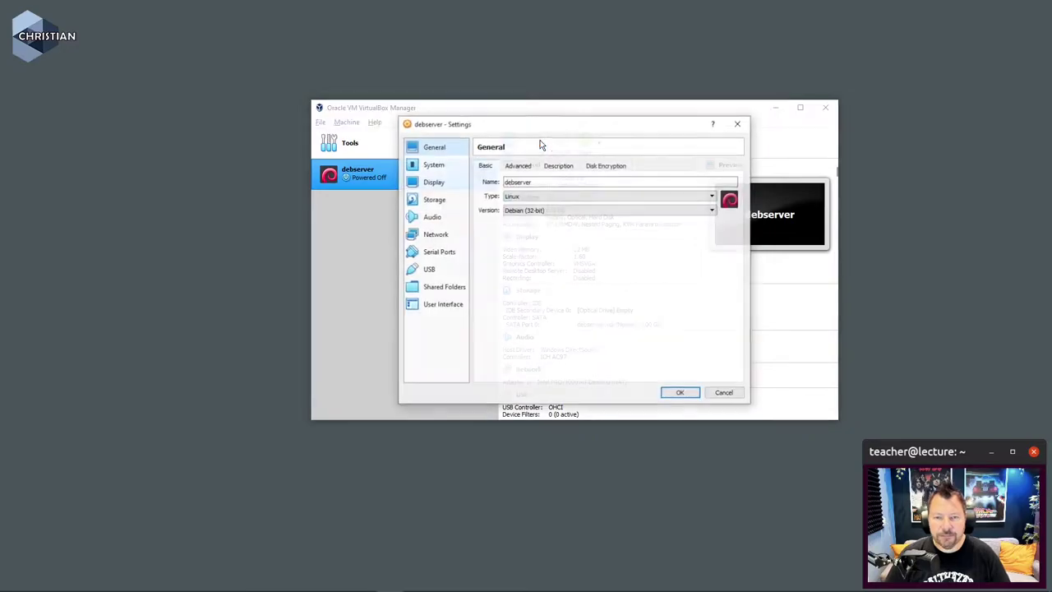
click(444, 236)
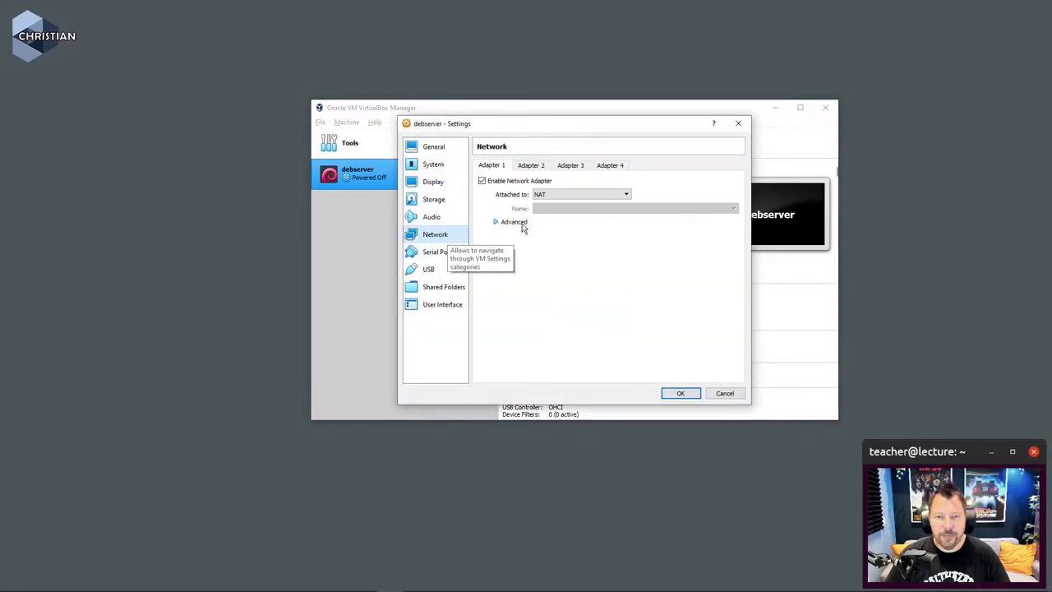
click(541, 167)
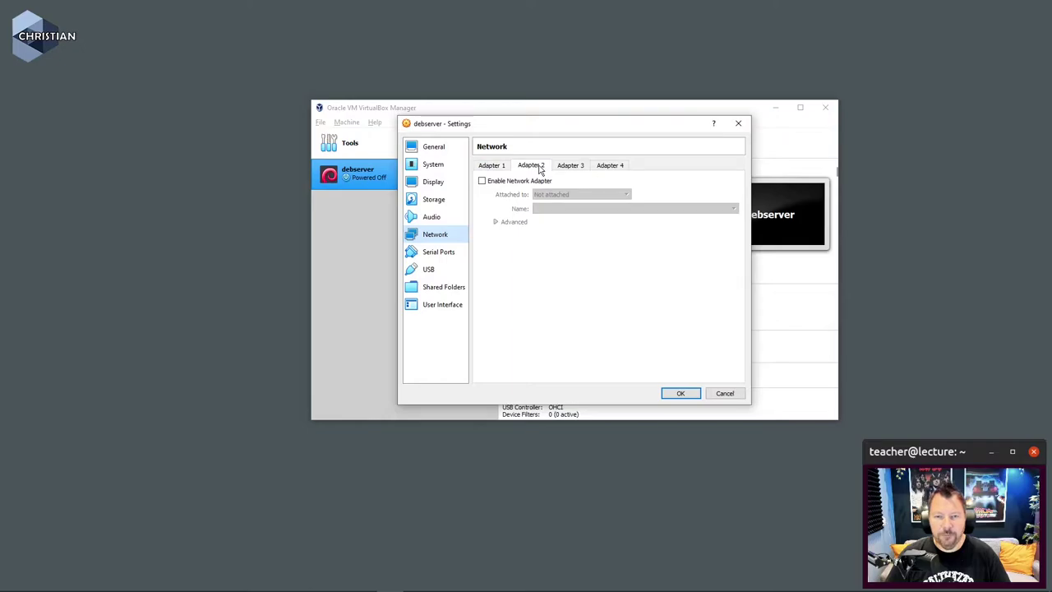
click(497, 166)
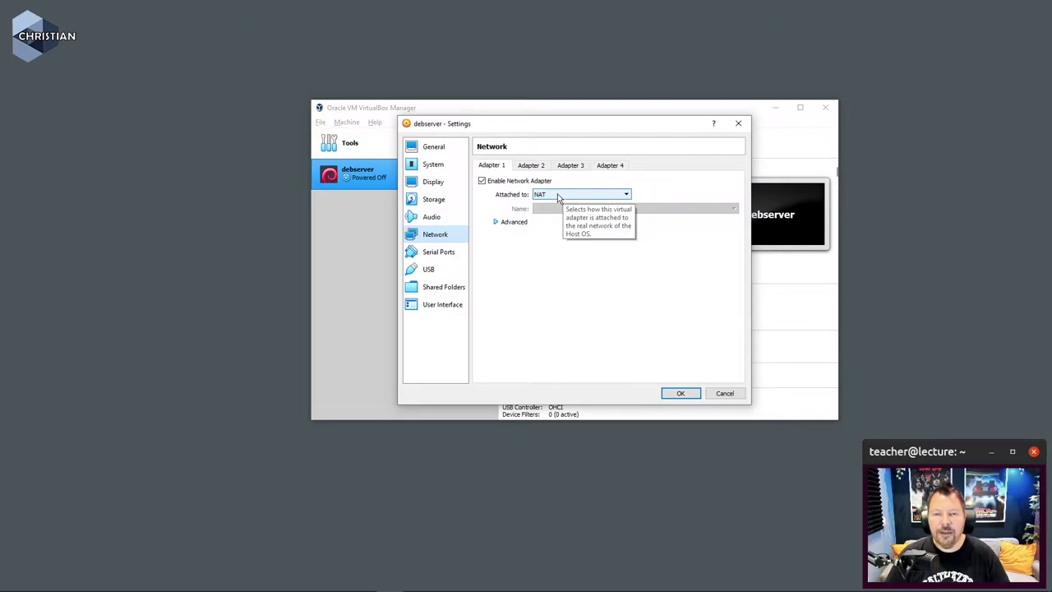
click(536, 168)
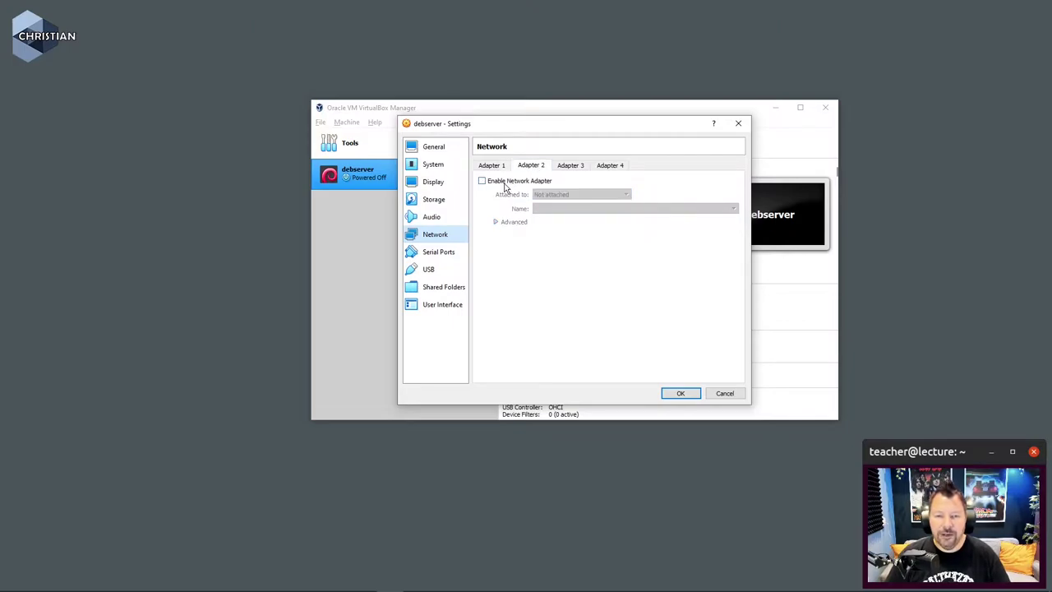
click(505, 184)
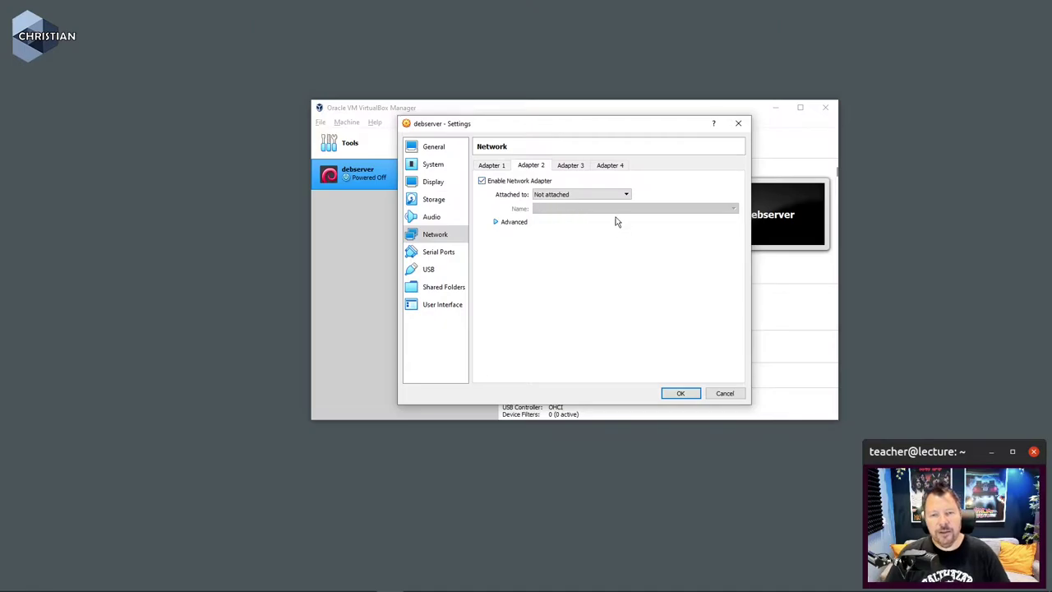
click(604, 195)
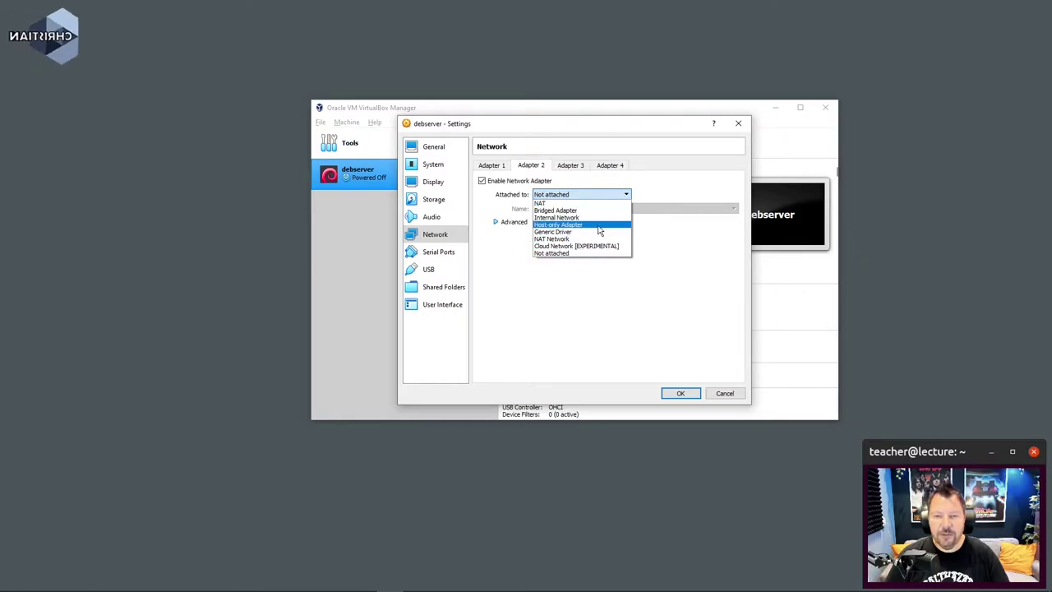
click(598, 227)
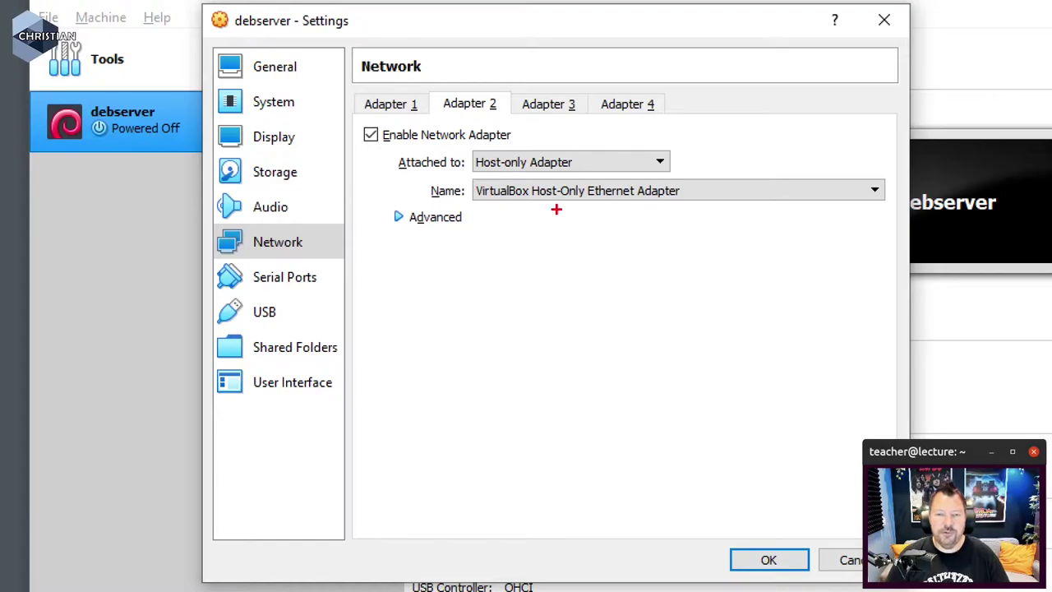
Step: Keep VirtualBox Host-Only Ethernet Adapter as the network name and save the settings
drag(473, 177, 674, 176)
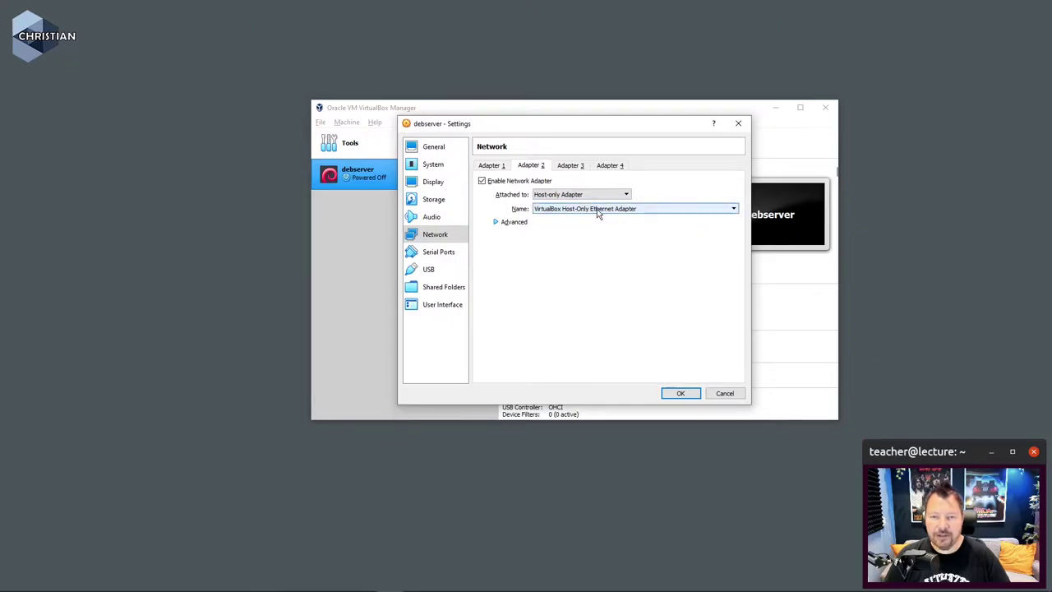
click(621, 212)
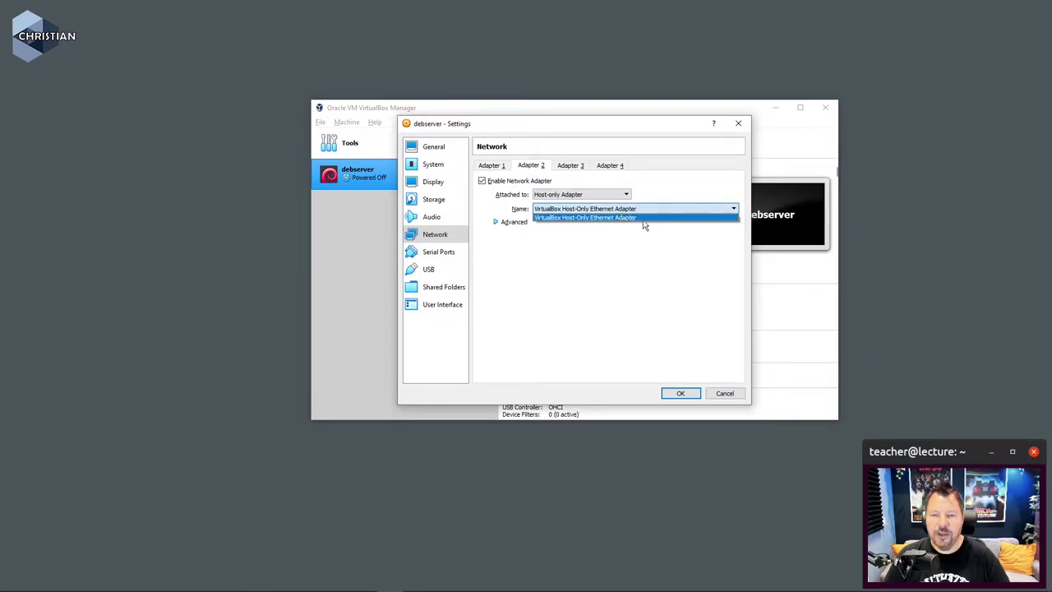
click(681, 255)
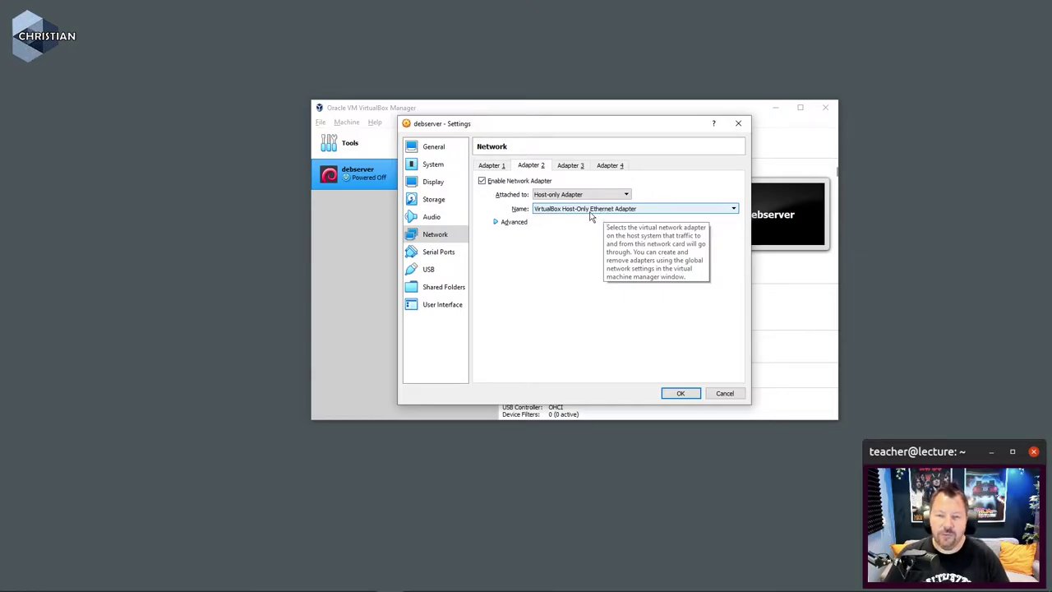
click(495, 225)
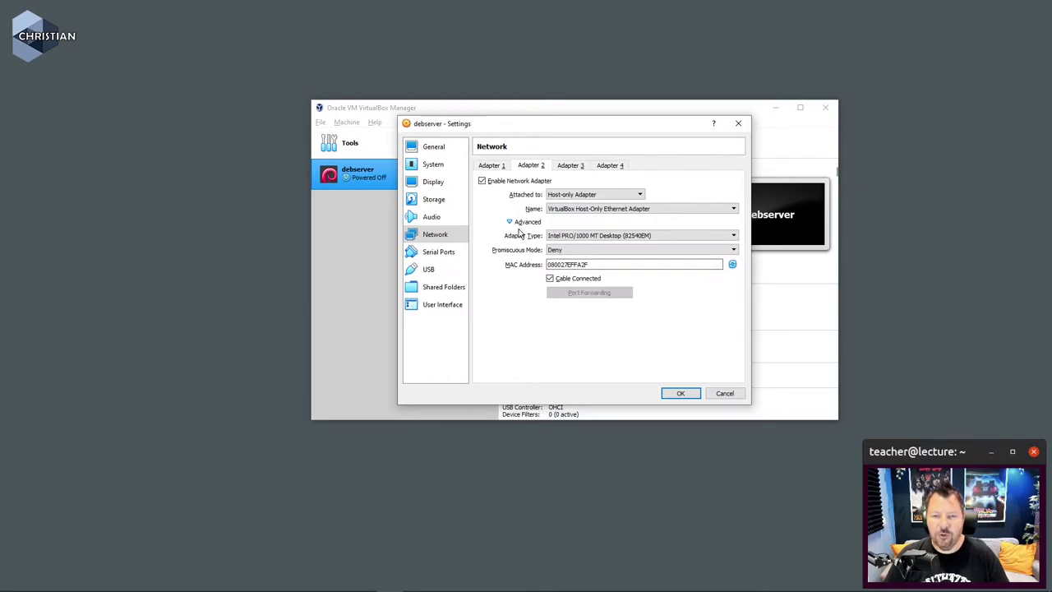
click(509, 224)
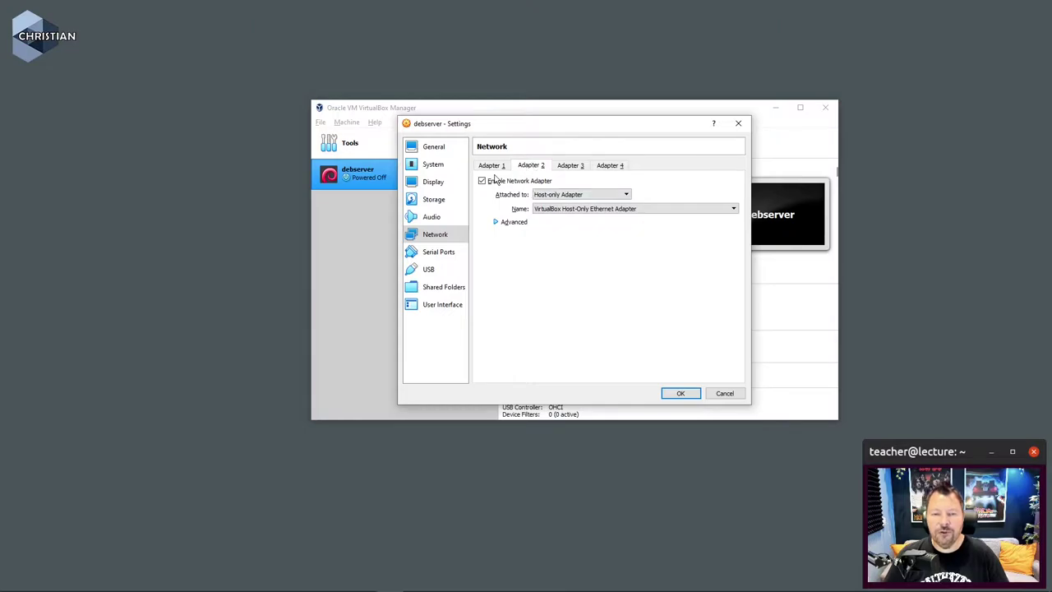
click(678, 392)
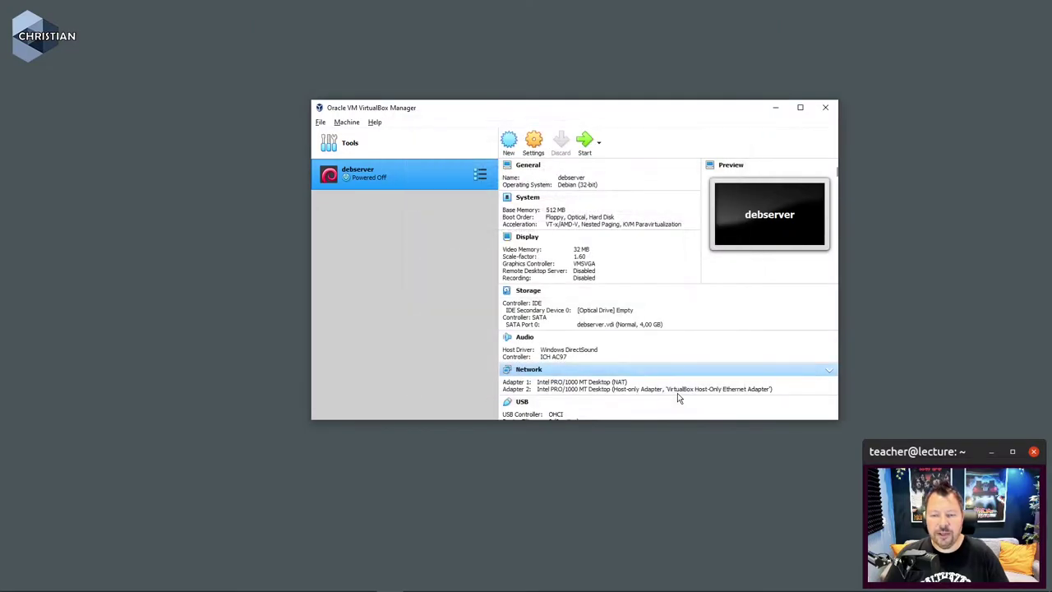
Step: Start debserver, boot Debian GNU/Linux from GRUB, and switch the VM window to full-screen
click(584, 141)
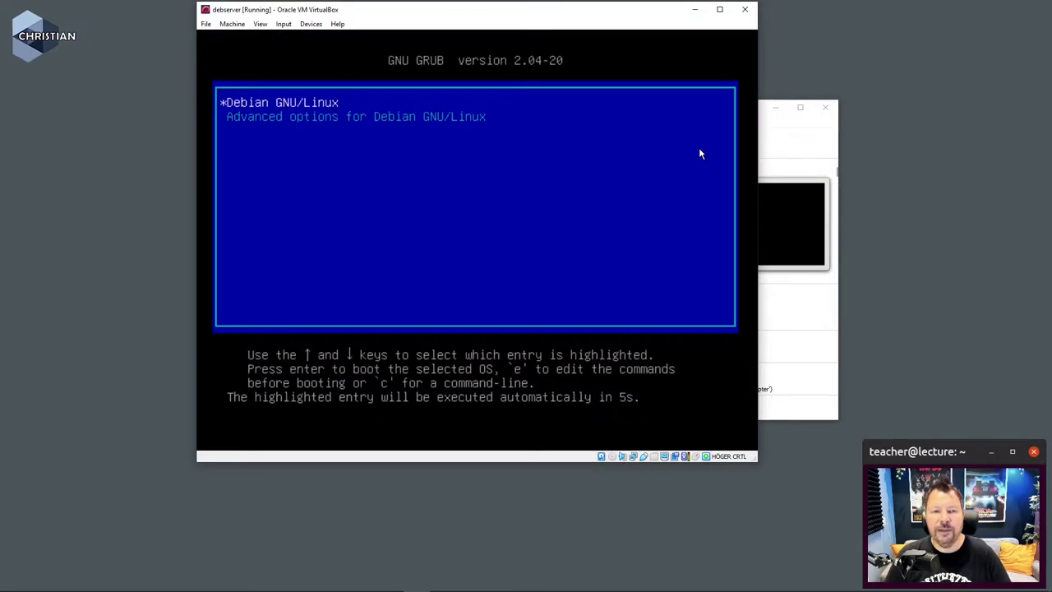
key(Return)
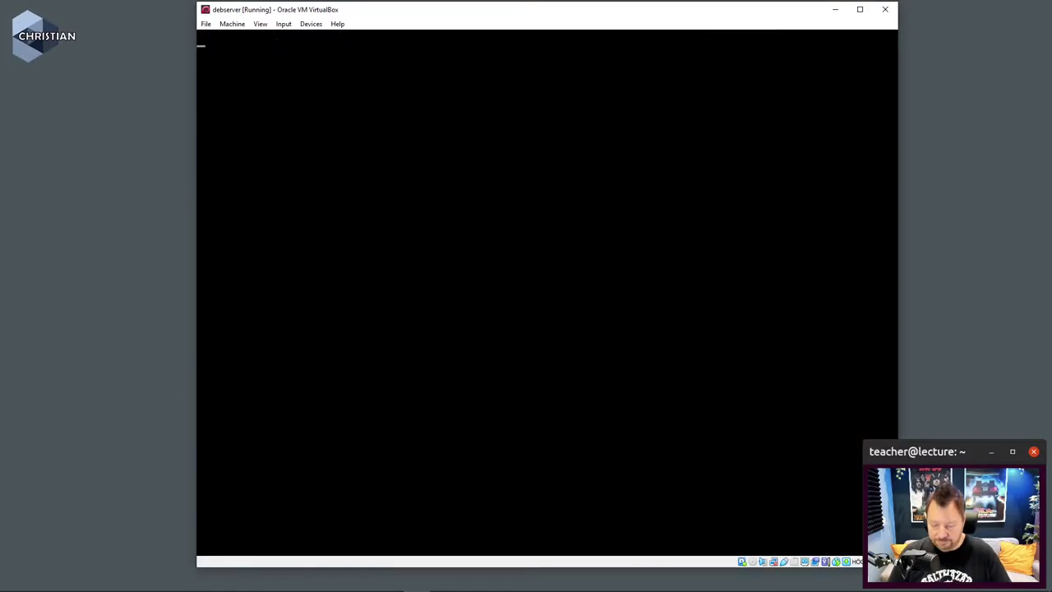
key(ctrl+f)
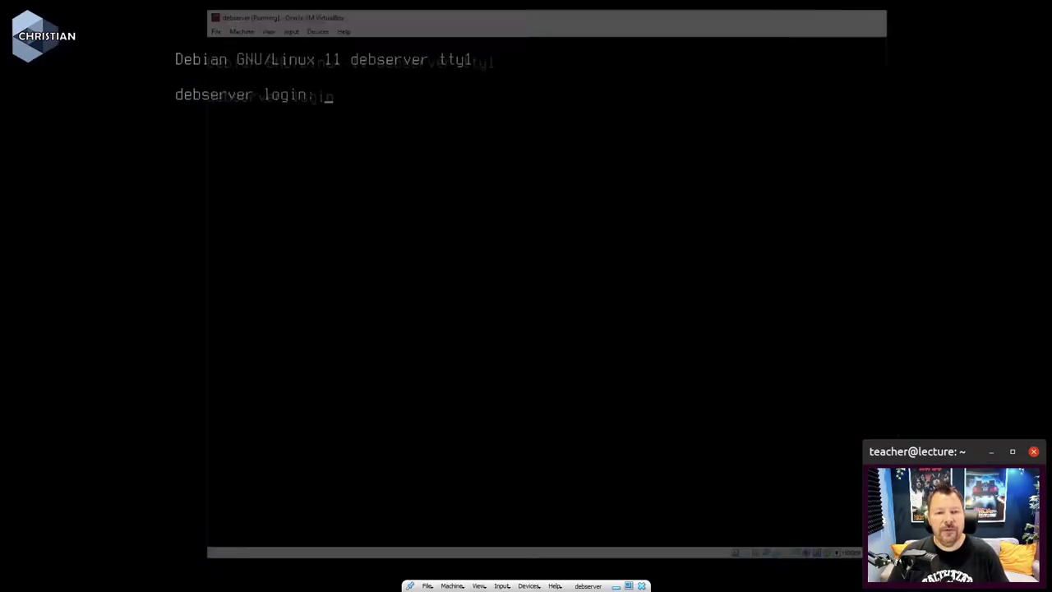
Step: Log in as root with the account password, then run clear
text(root)
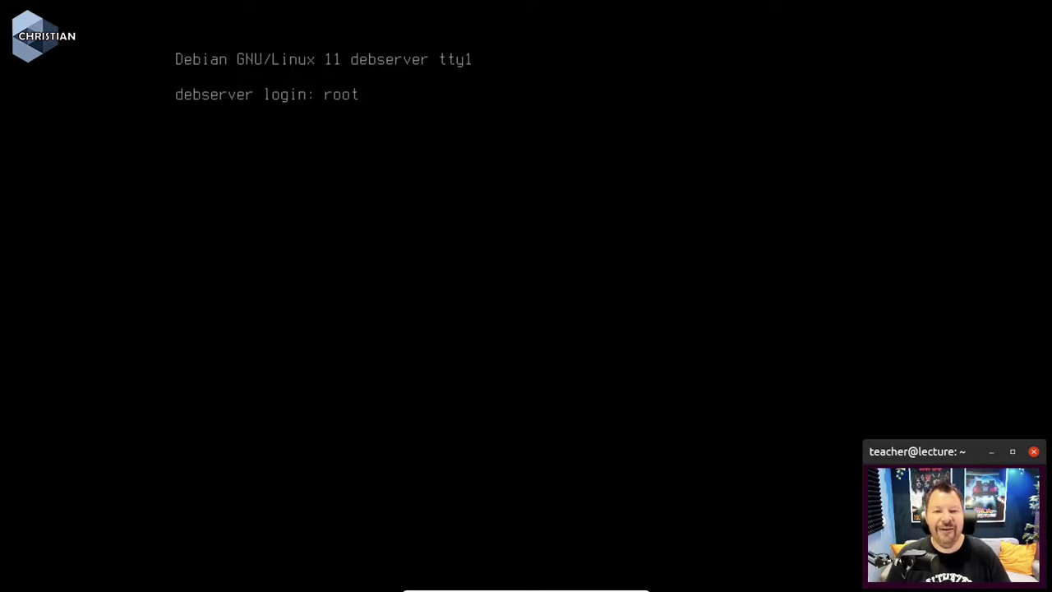
key(Return)
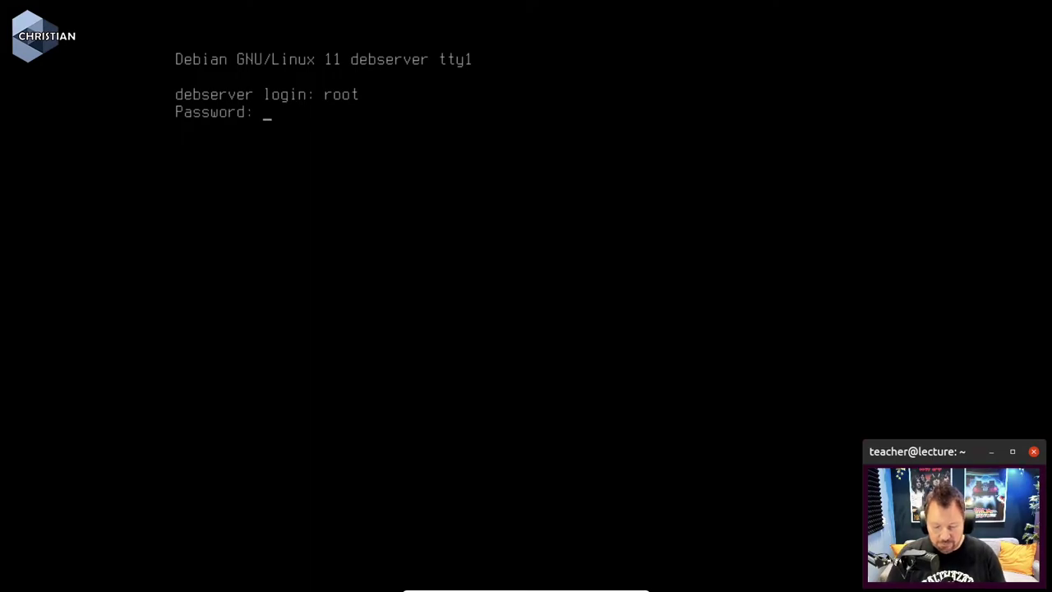
key(Return)
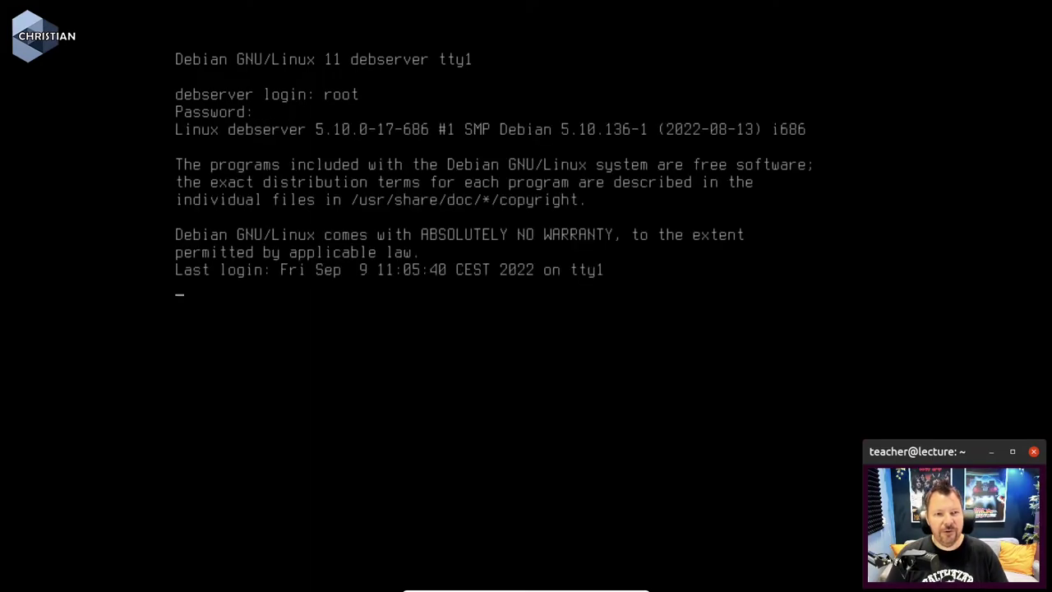
text(clear)
key(Return)
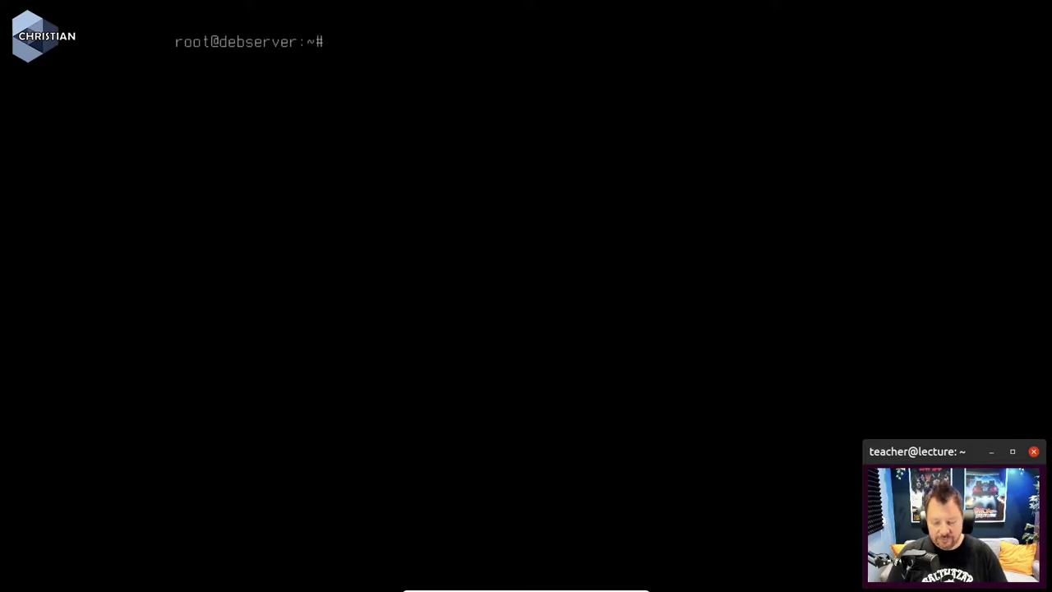
Step: Run ip a to show enp0s8 down, then type nano /etc/network/interfaces
text(ip a)
key(Return)
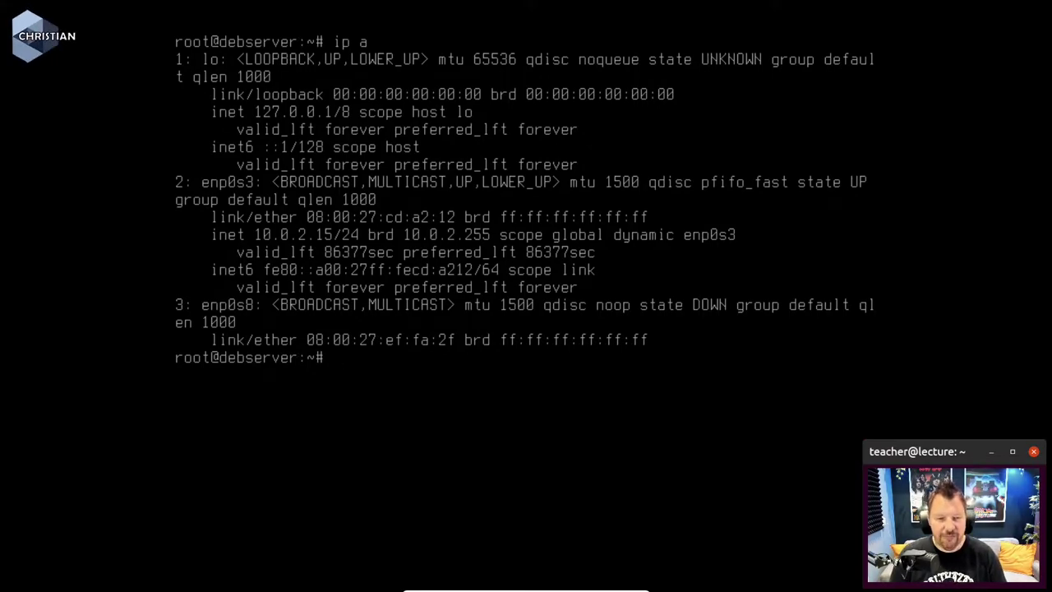
text(ano)
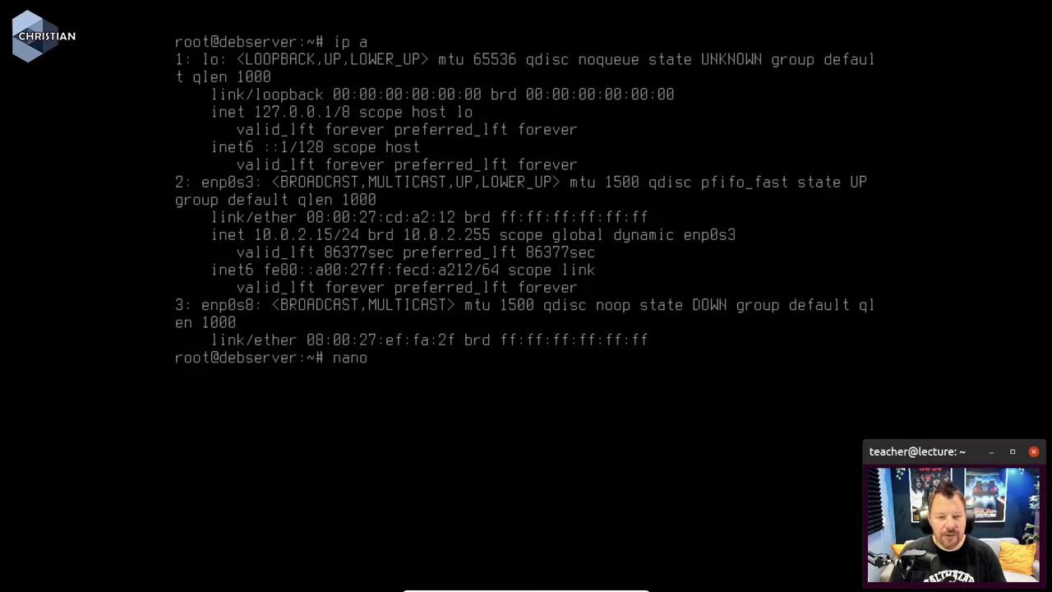
text( /etc/)
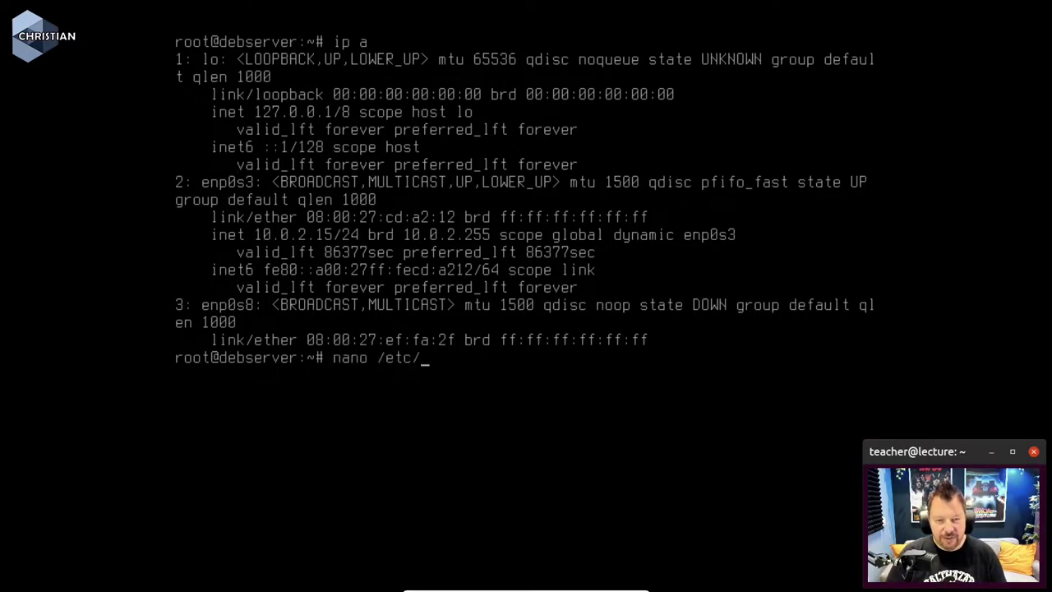
text(network)
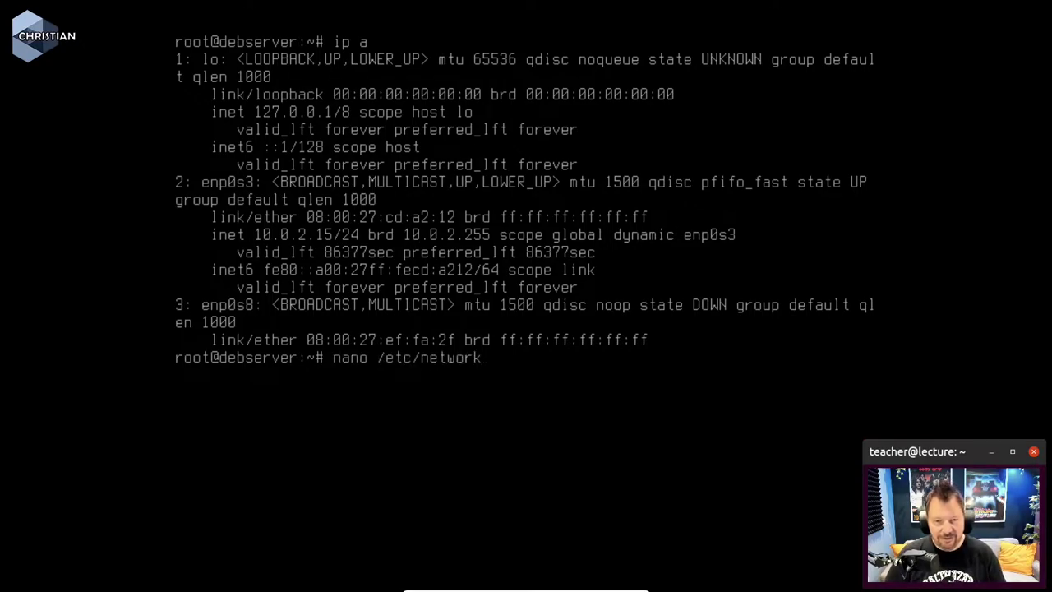
text(/interfaces)
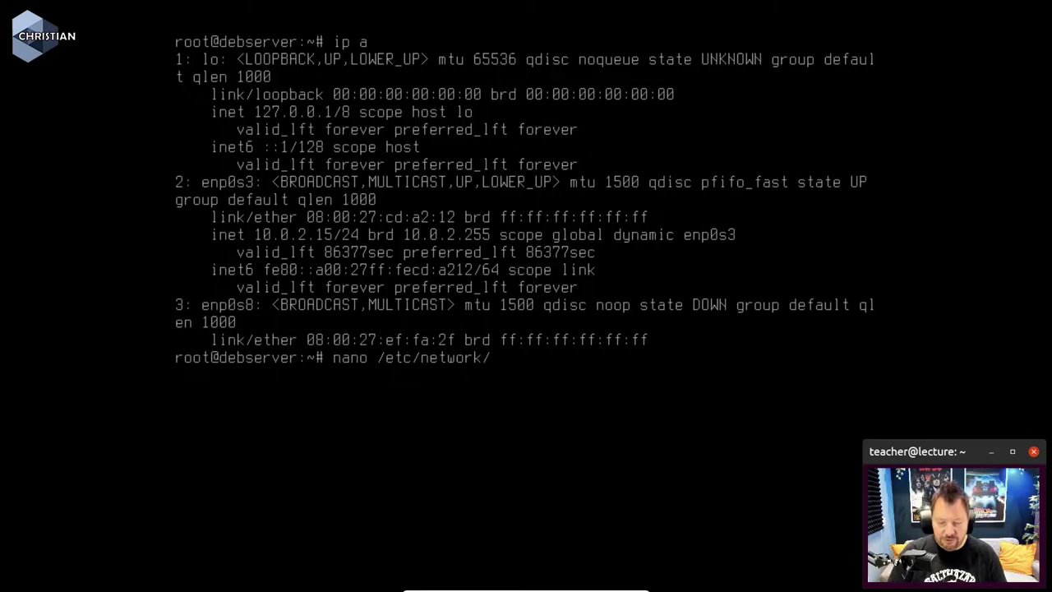